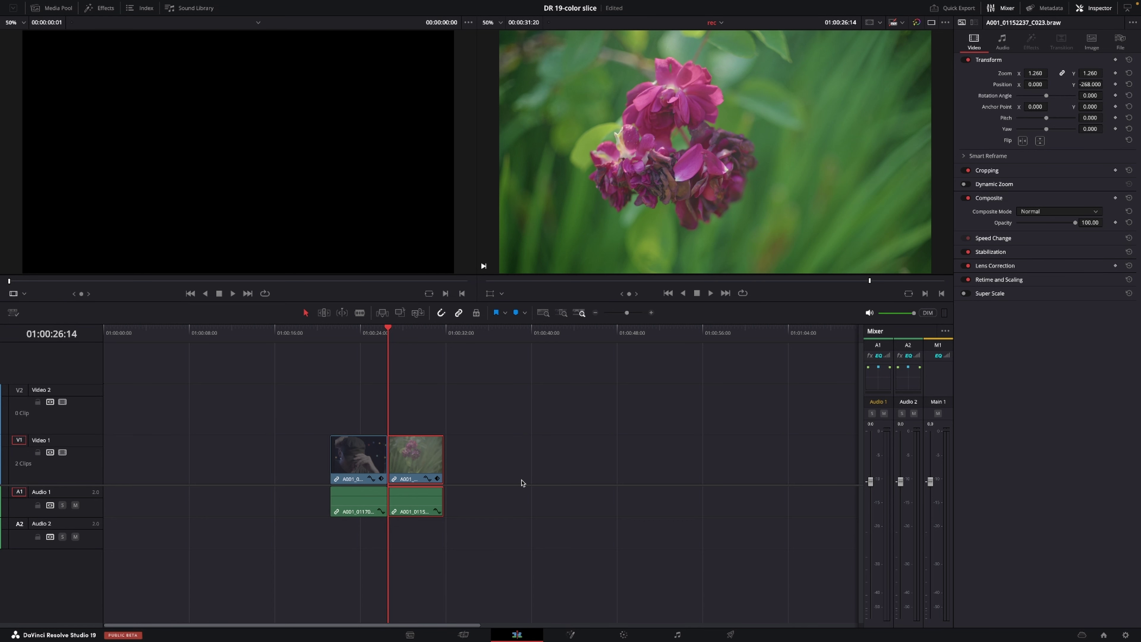
click(623, 634)
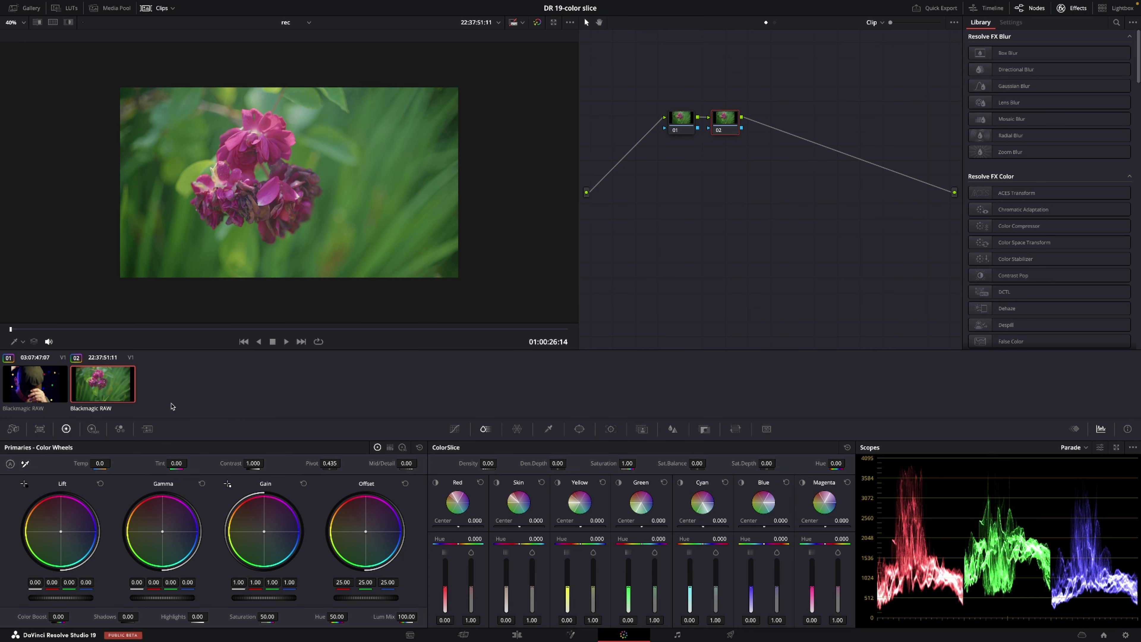
scroll(529, 300, up, 2)
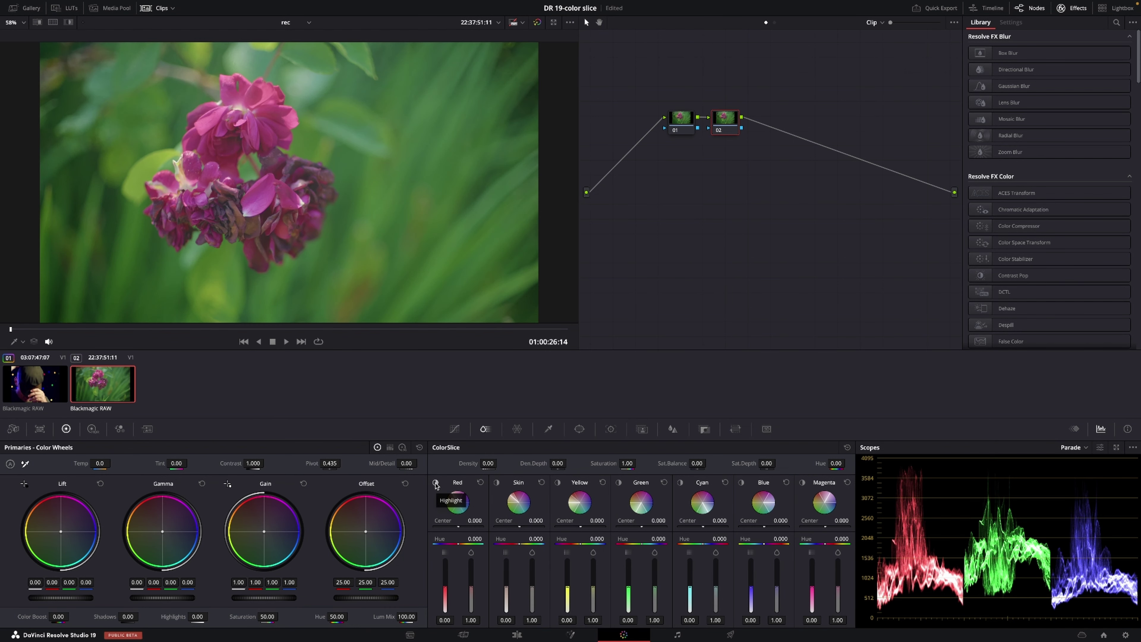
click(436, 484)
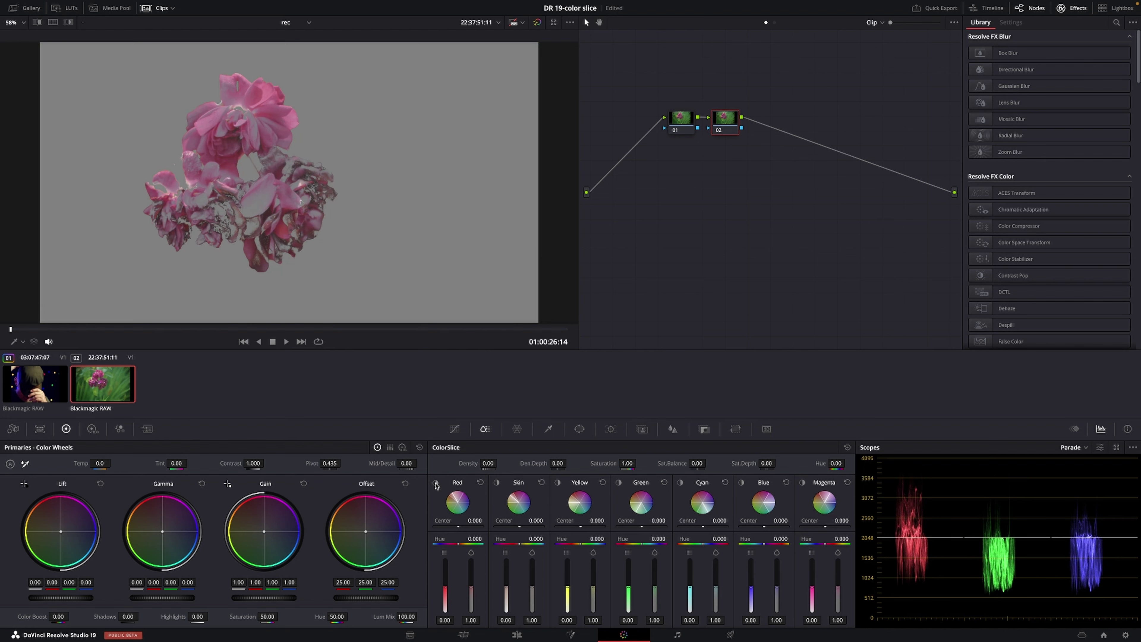
click(435, 483)
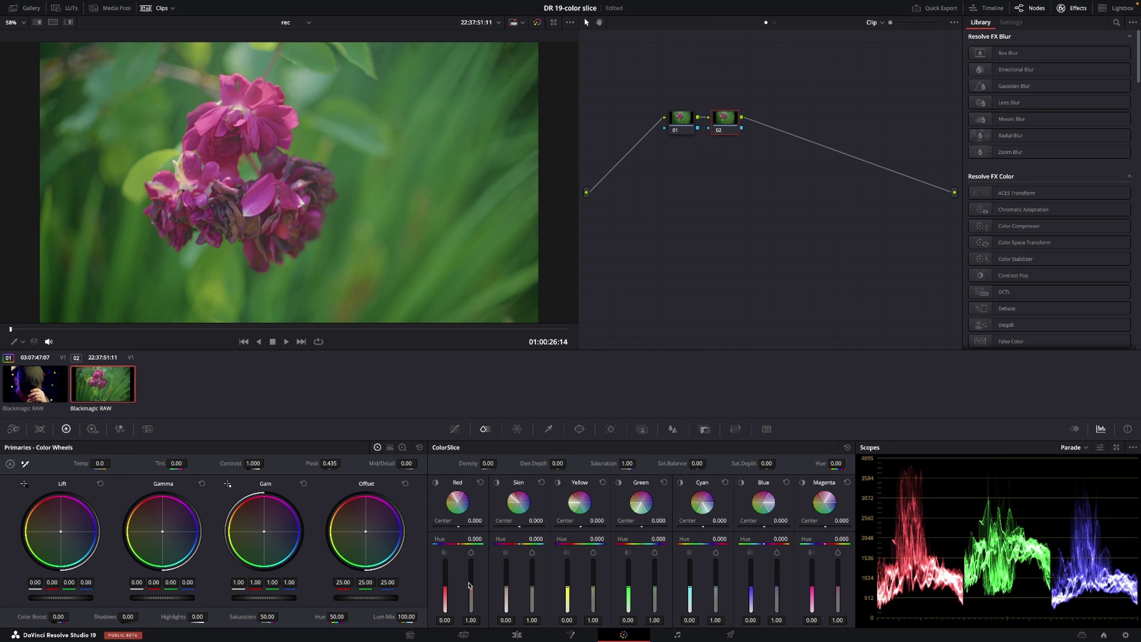
drag(444, 587, 470, 558)
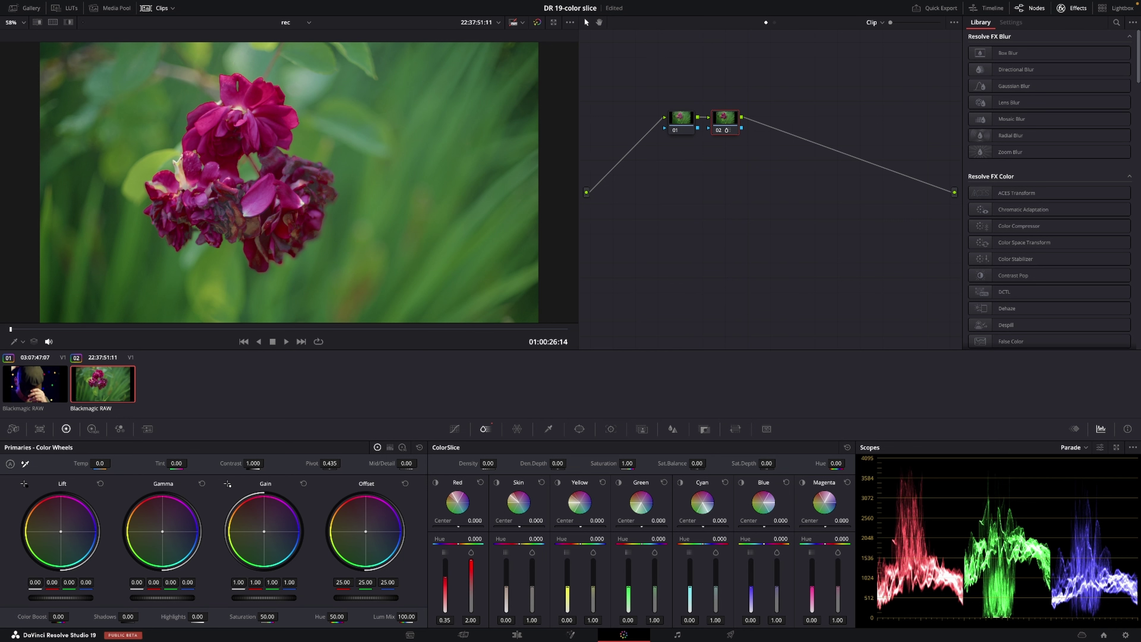
- Reset all ColorSlice adjustments to defaults and briefly preview the red range
click(847, 447)
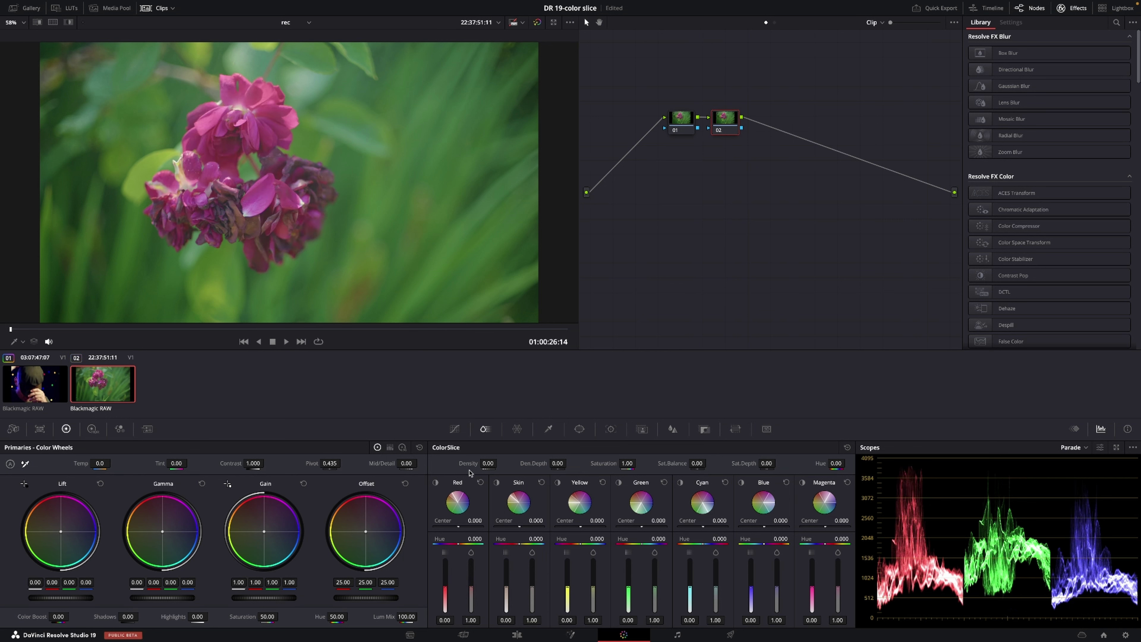
click(435, 483)
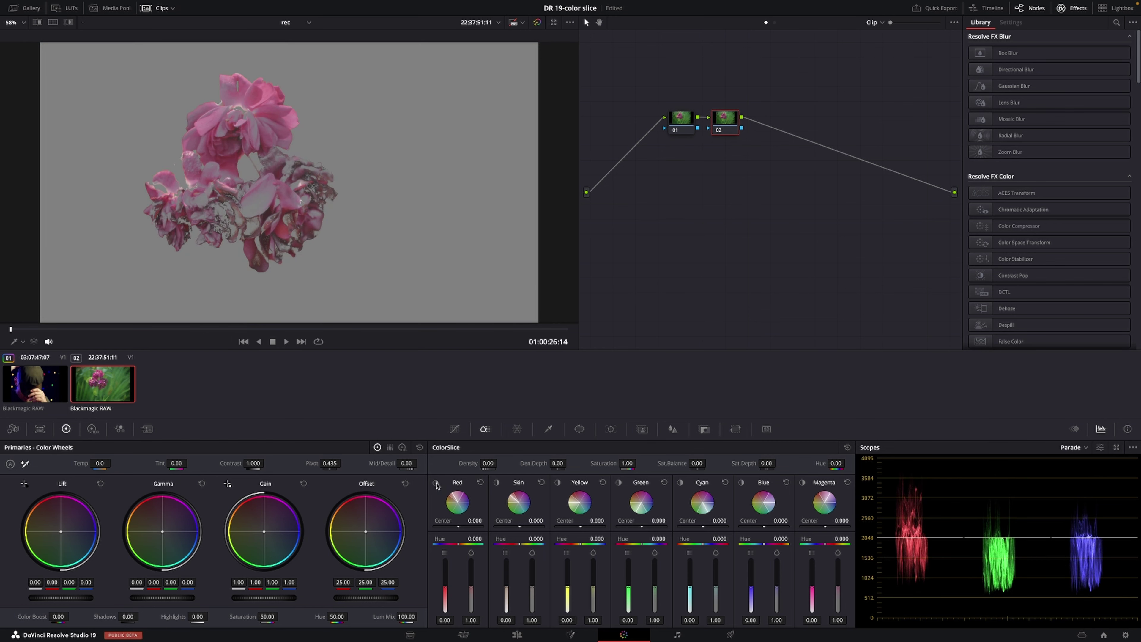
click(435, 483)
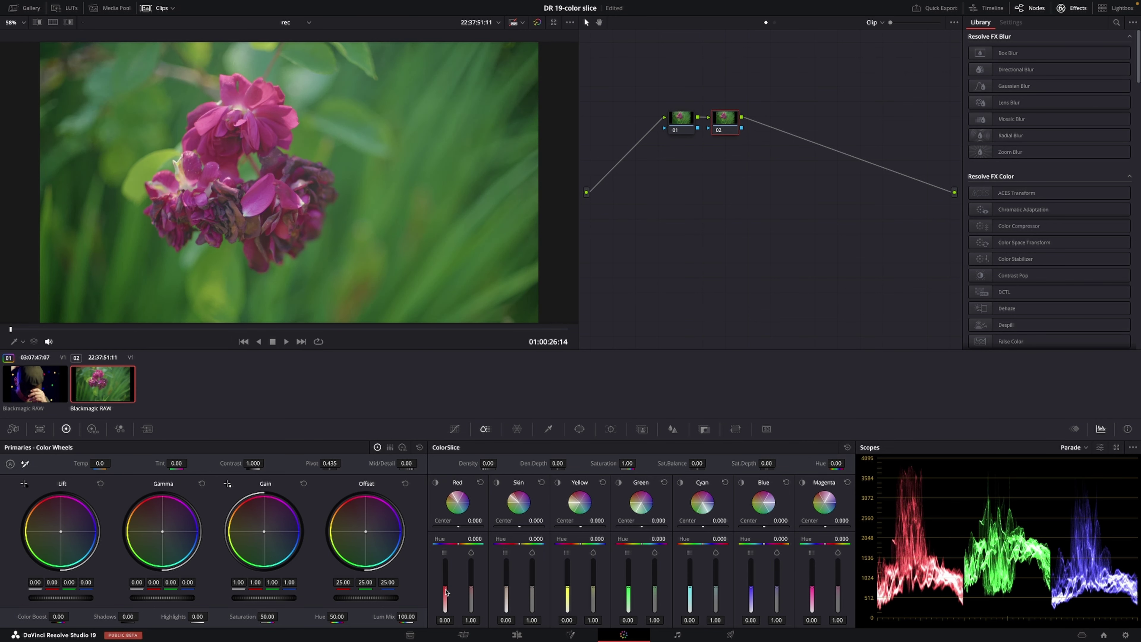
- Set the Red slice to density 0.74, hue -0.062 and saturation 1.53
drag(445, 598, 445, 561)
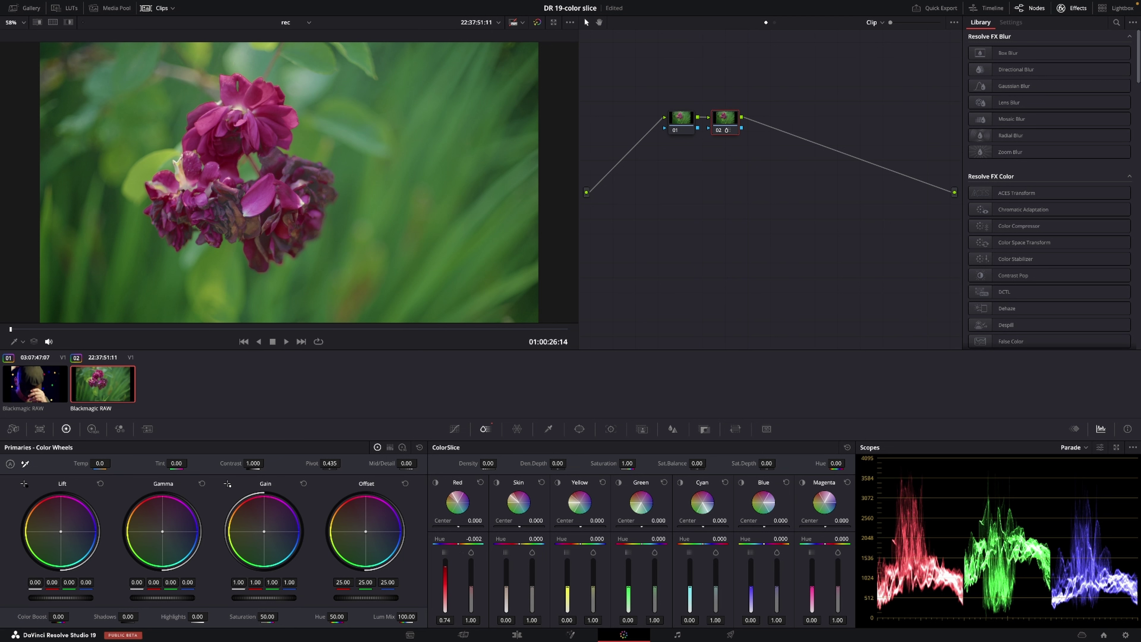
mouse_move(458, 544)
mouse_down()
mouse_move(476, 544)
mouse_move(456, 543)
mouse_up()
mouse_move(471, 584)
mouse_down()
mouse_move(470, 560)
mouse_move(471, 573)
mouse_up()
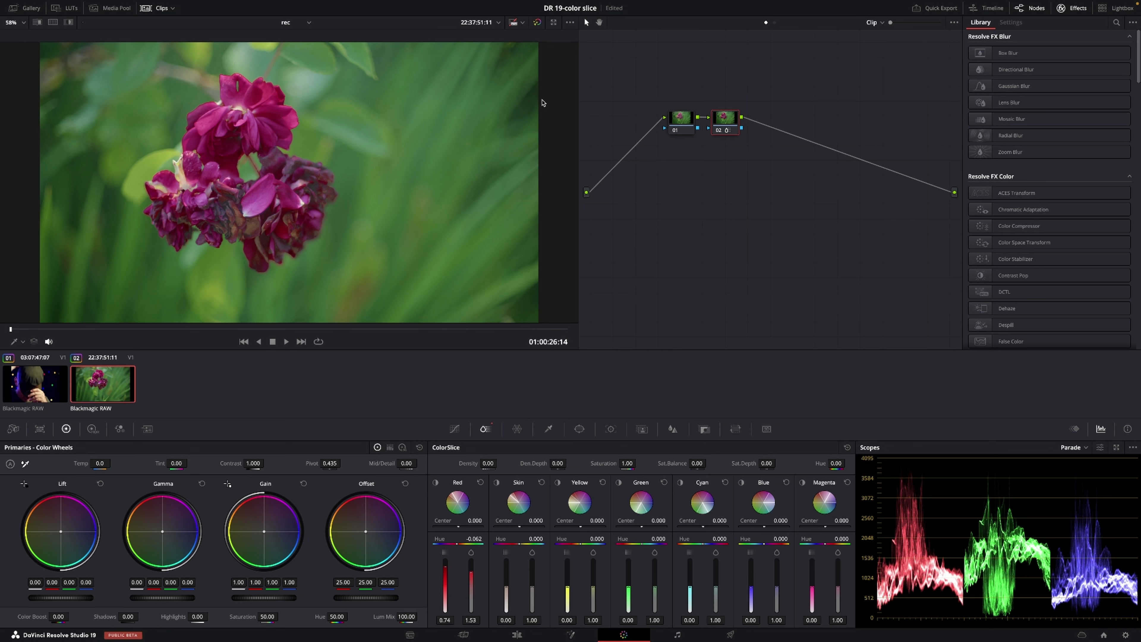
- After comparing with the ungraded flower, set Red hue -0.772, density 0.77, saturation 0.55
click(537, 24)
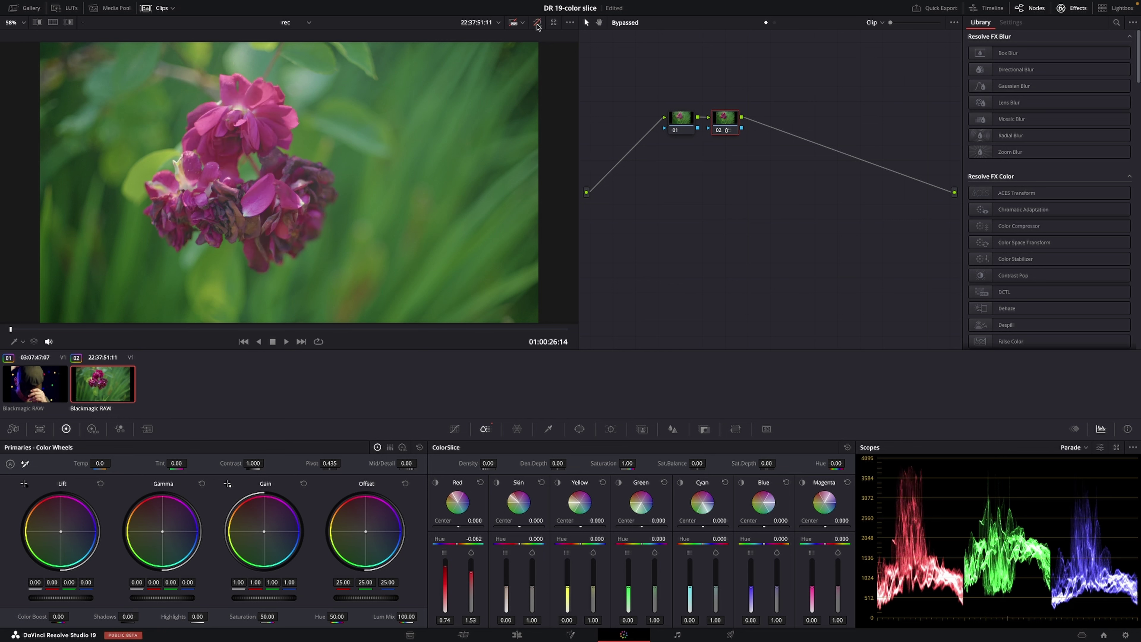
click(538, 25)
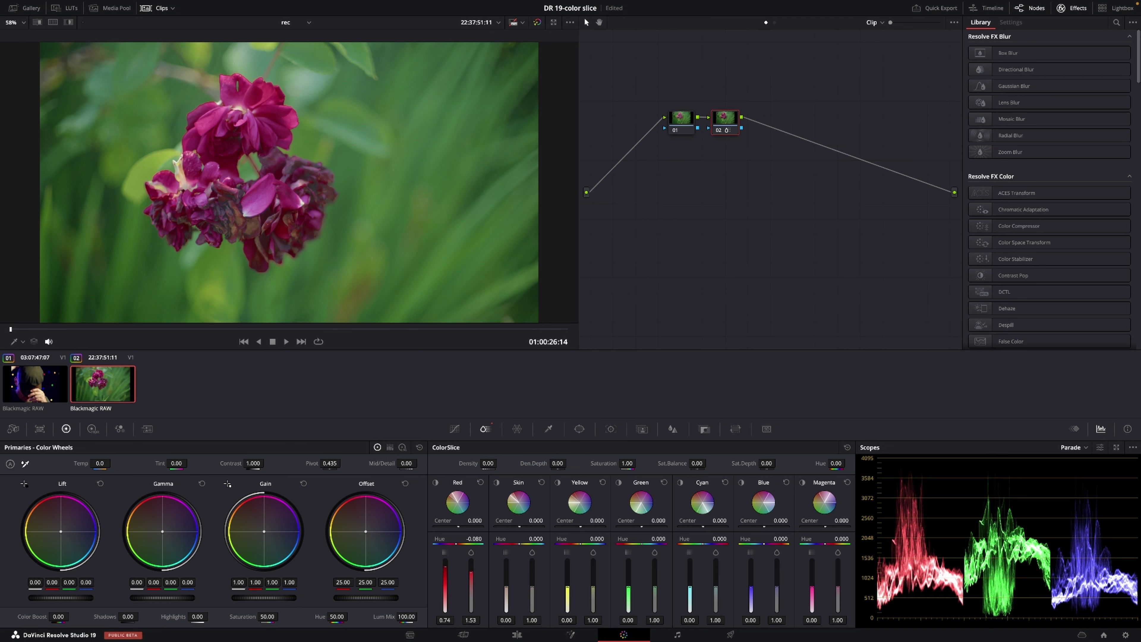
drag(454, 543, 434, 544)
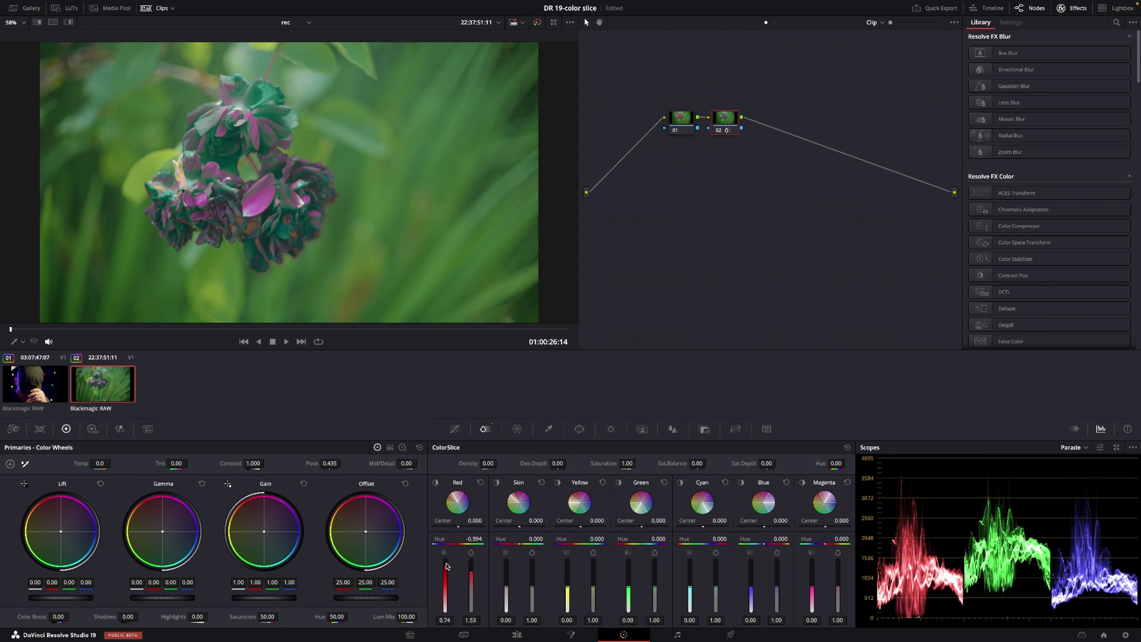
mouse_move(444, 566)
mouse_down()
mouse_move(470, 611)
mouse_move(471, 580)
mouse_move(470, 610)
mouse_move(471, 599)
mouse_up()
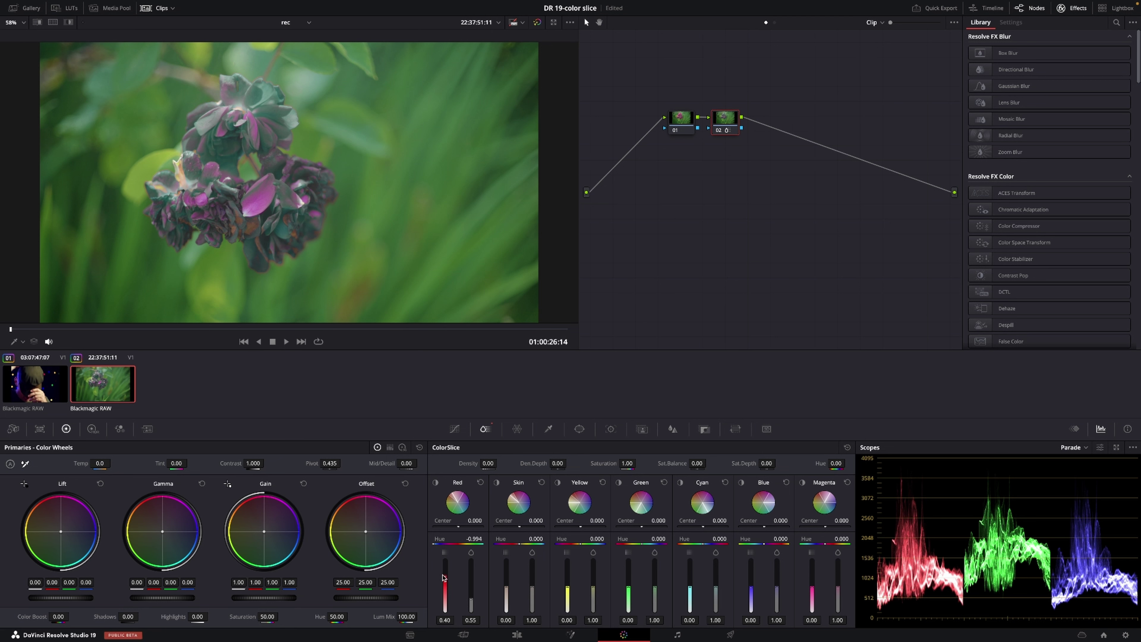
drag(435, 543, 439, 543)
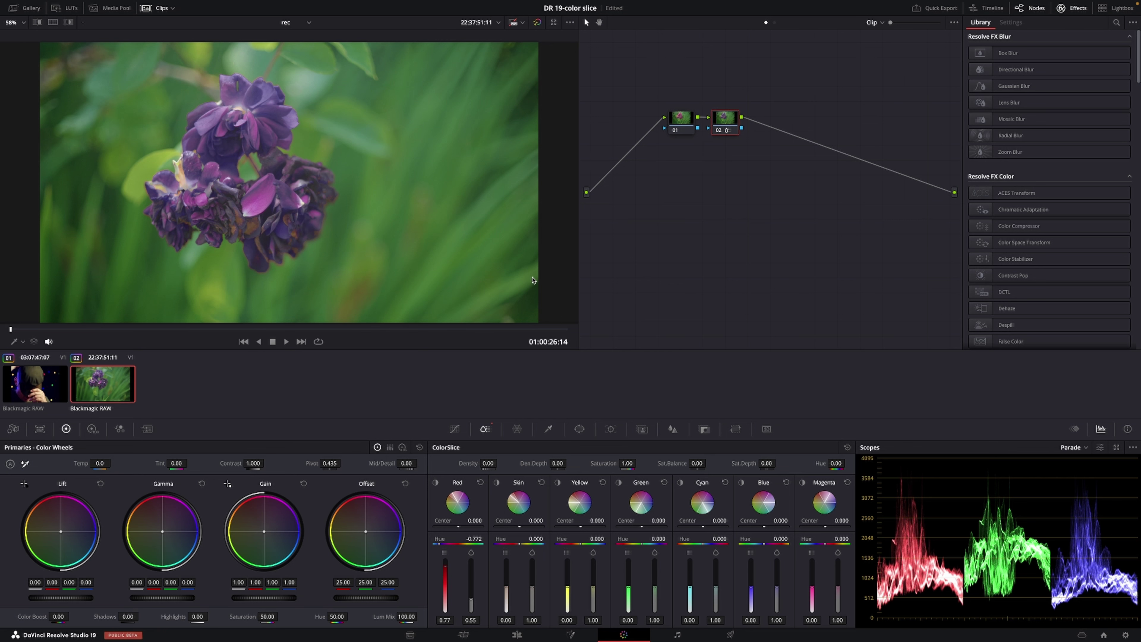
- Compare with the ungraded flower, preview the yellow range, and set Yellow to -0.42 and 0.51
click(539, 23)
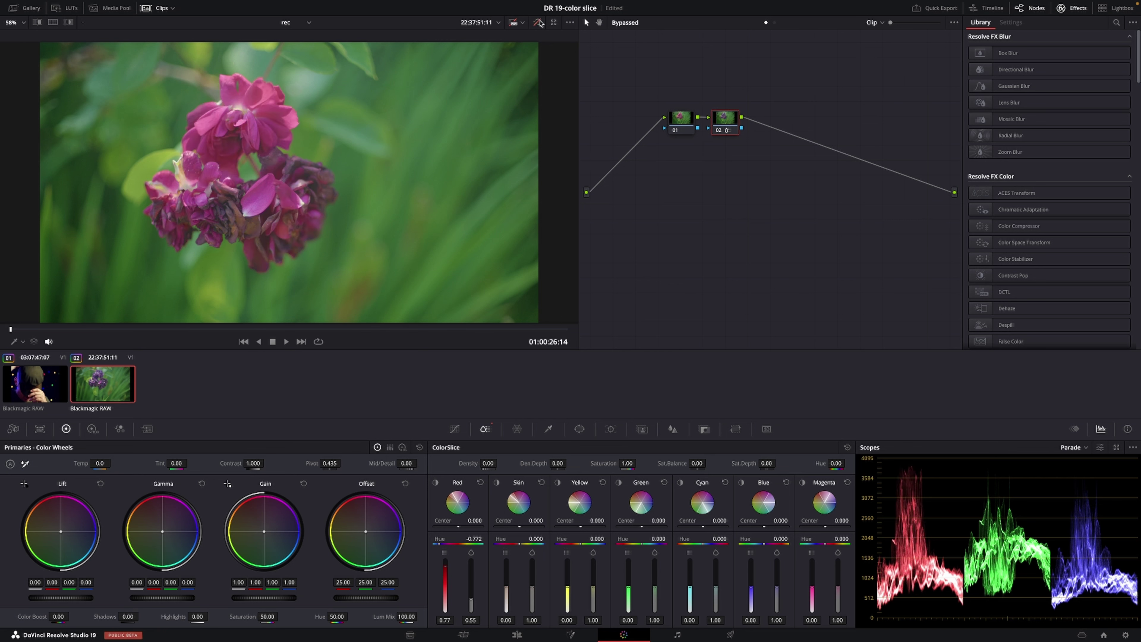
click(538, 23)
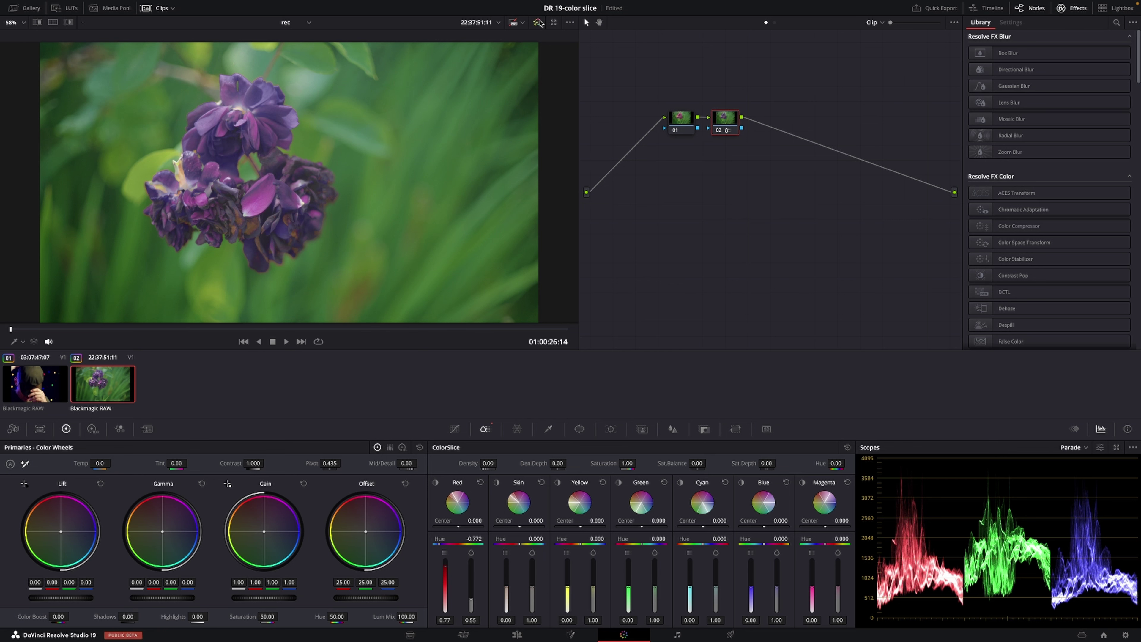
click(557, 482)
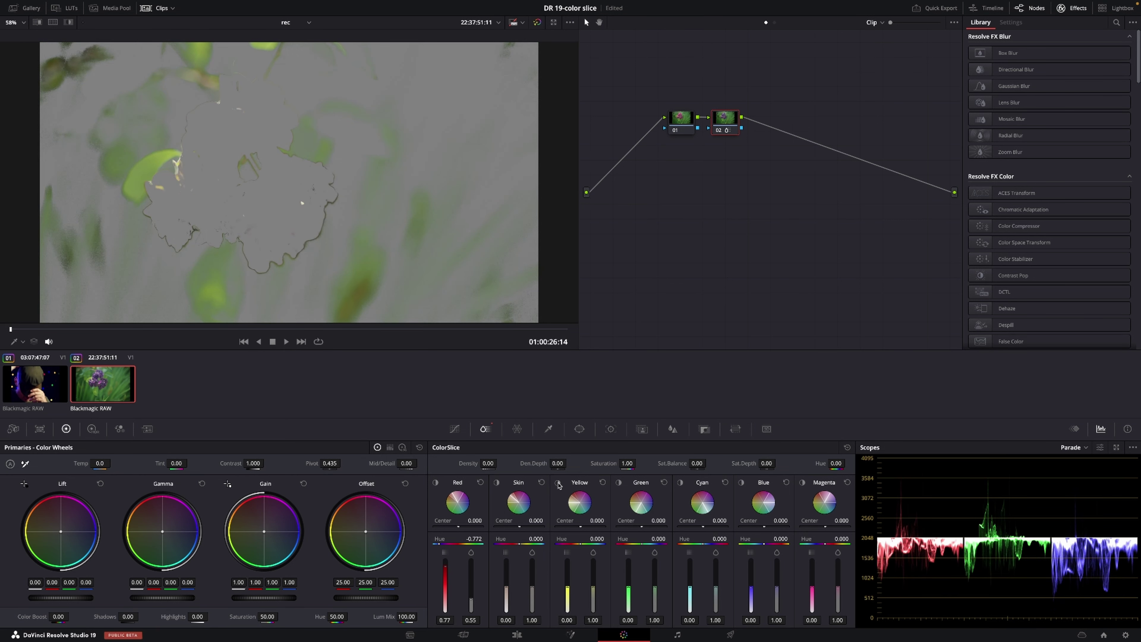
click(557, 483)
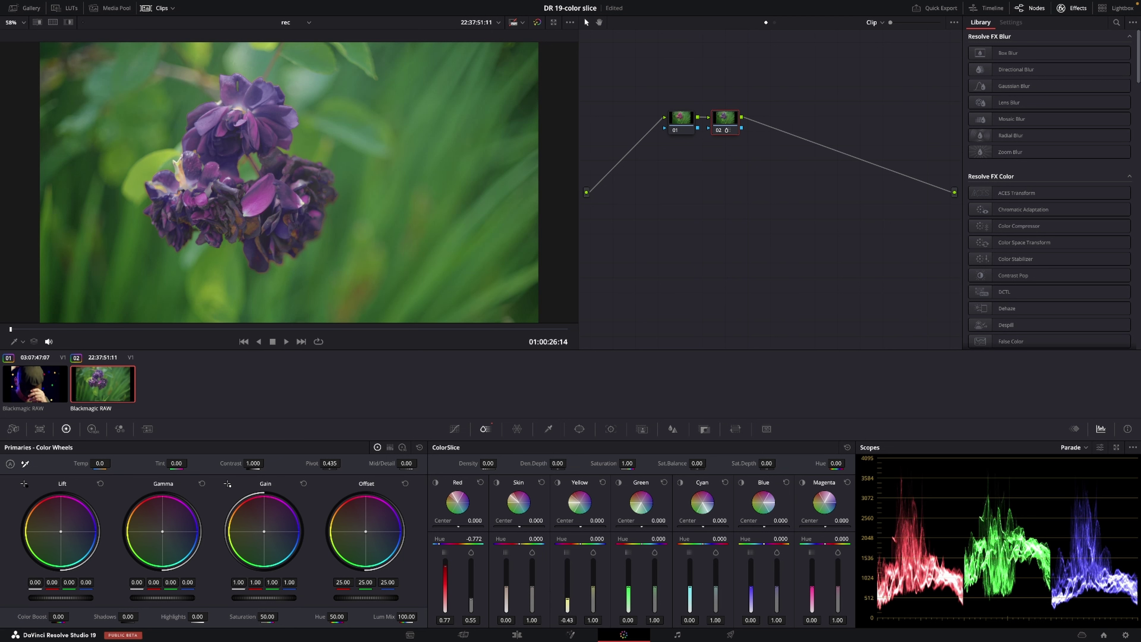
drag(567, 593, 594, 600)
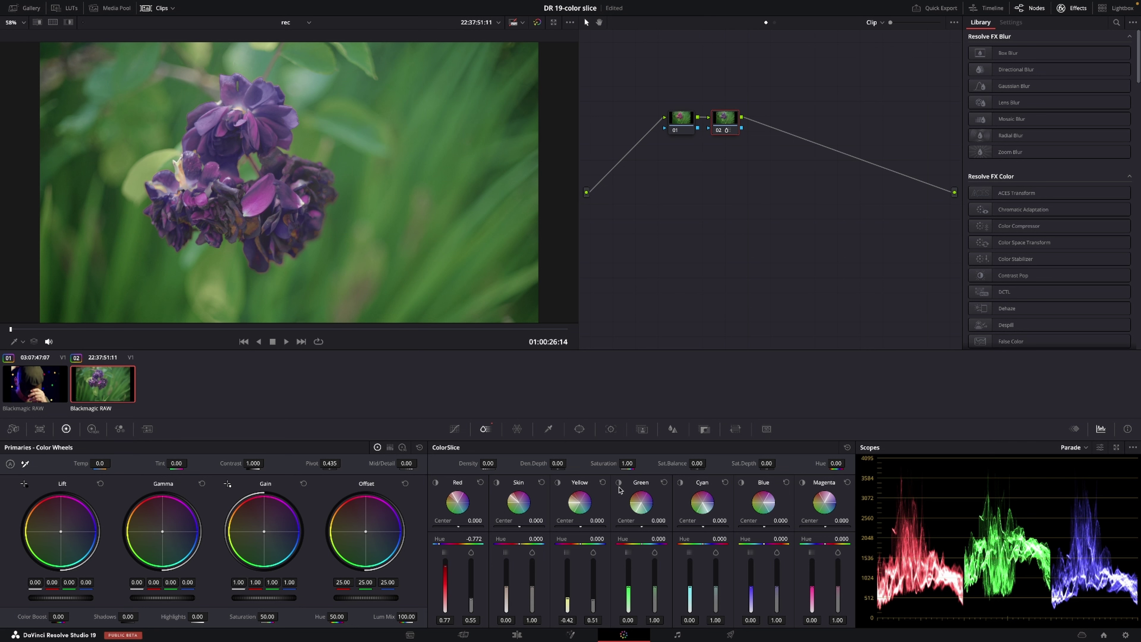
- Preview the green range and set the Green slice to density 0.78 and saturation 0.69
click(619, 483)
click(619, 483)
drag(628, 587, 628, 564)
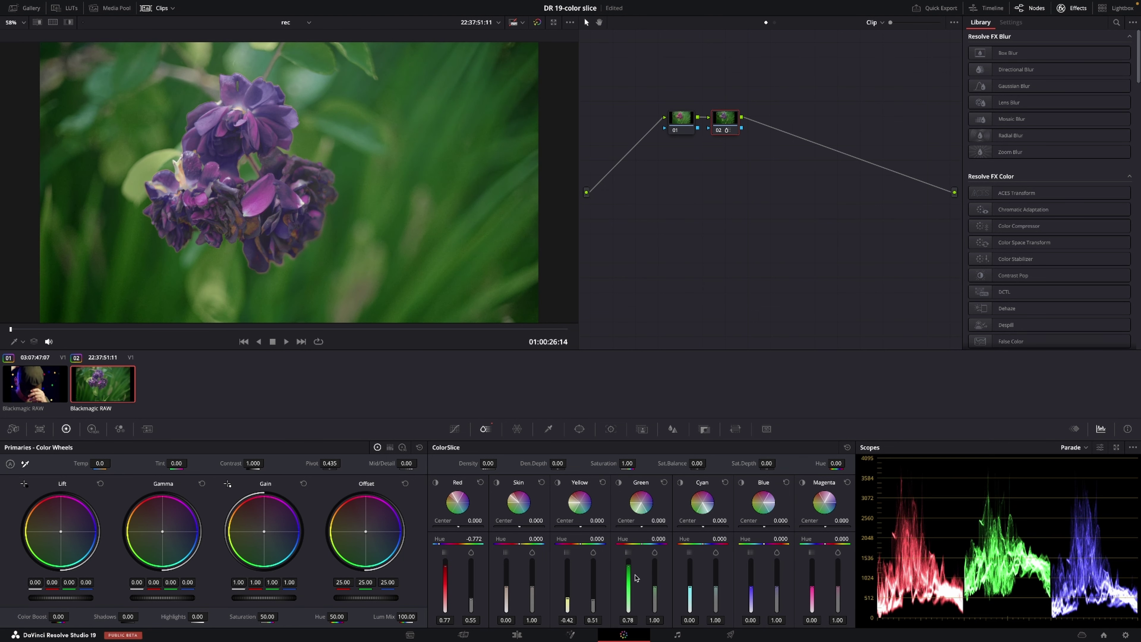
mouse_move(652, 587)
mouse_down()
mouse_move(655, 612)
mouse_move(654, 594)
mouse_up()
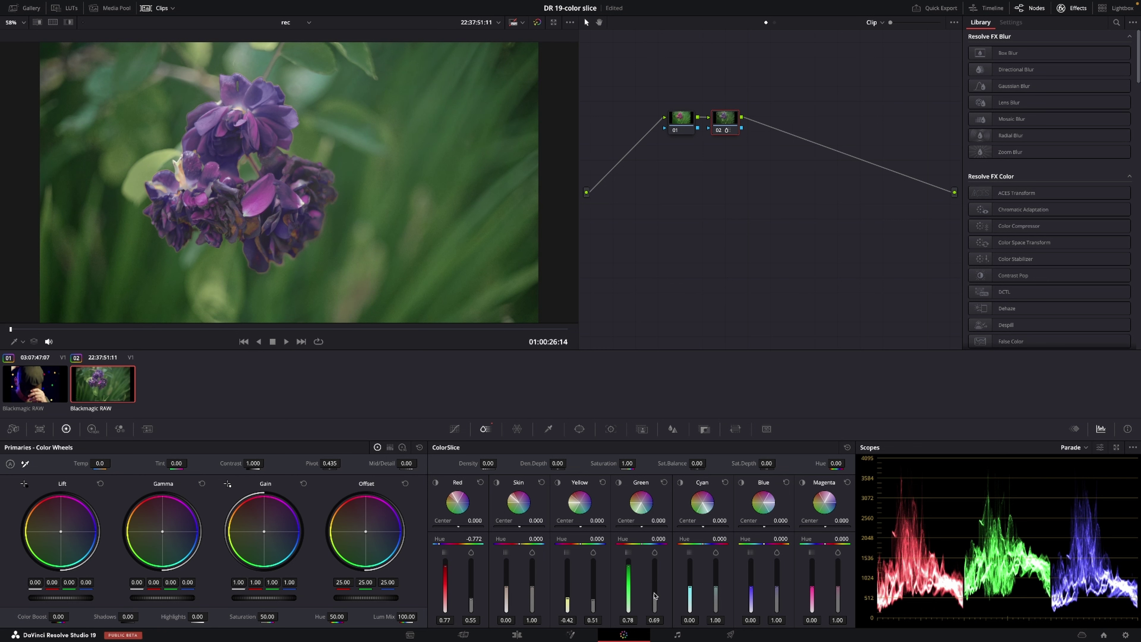
- Preview the cyan, blue and magenta ranges in turn, returning to full colour each time
click(681, 483)
click(680, 484)
click(741, 482)
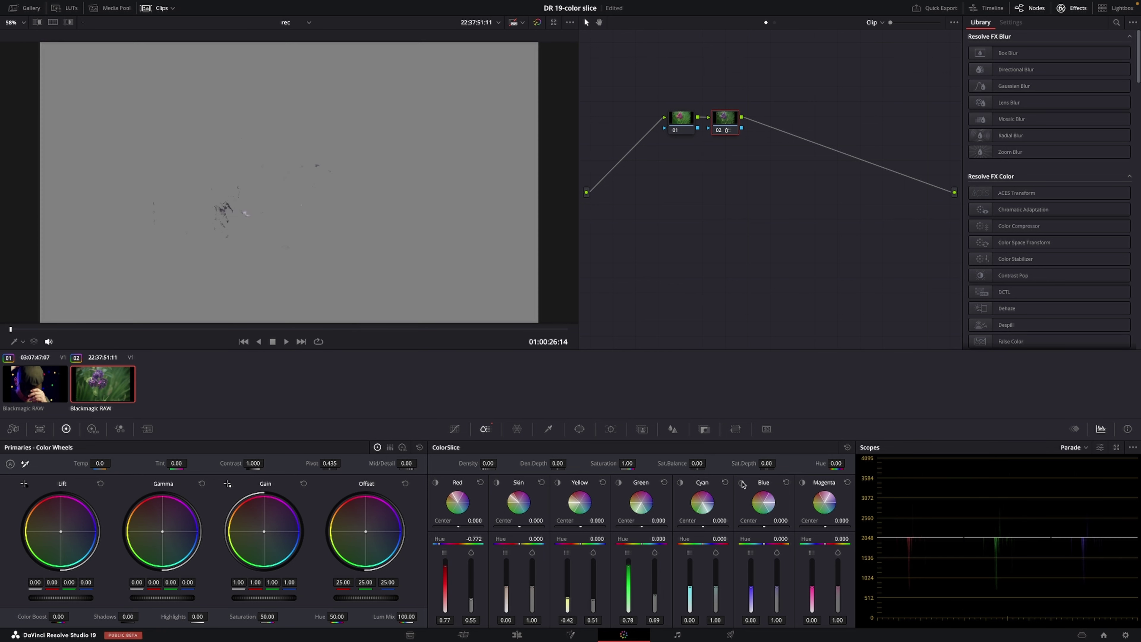
click(742, 483)
click(803, 482)
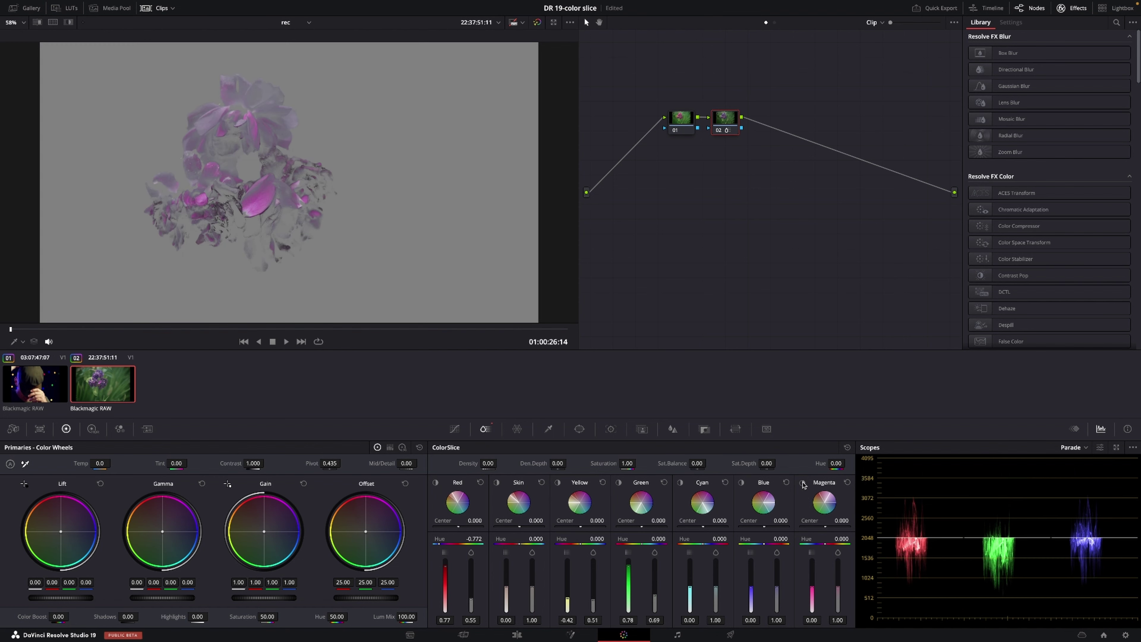
click(803, 482)
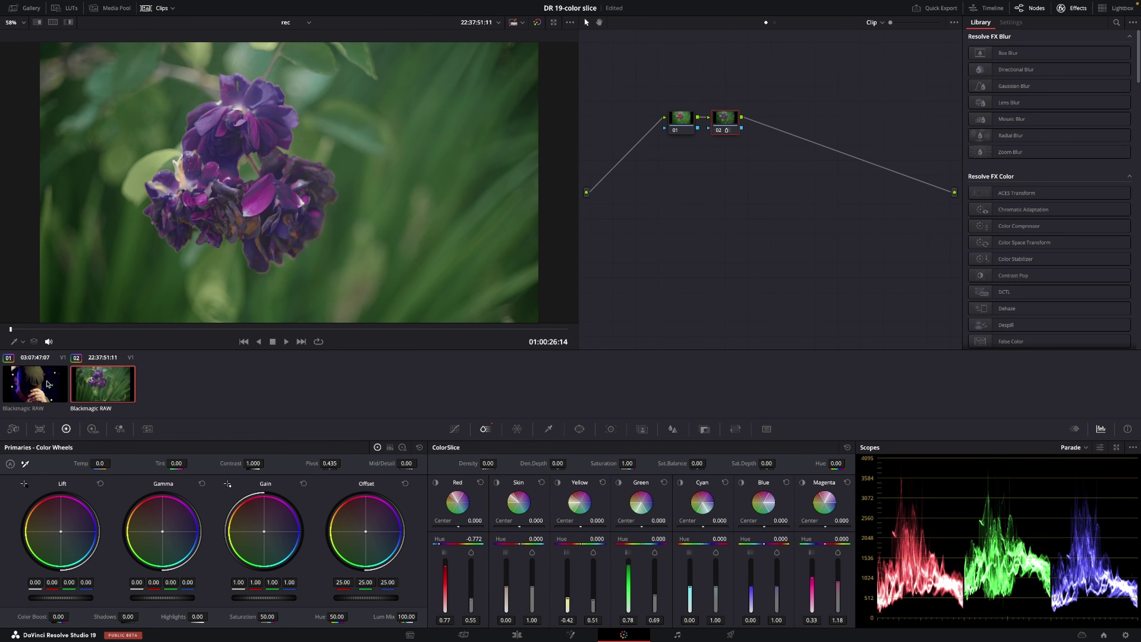
- Switch to portrait clip 01 at a face frame and set Skin to density 0.30, saturation 1.19
click(47, 383)
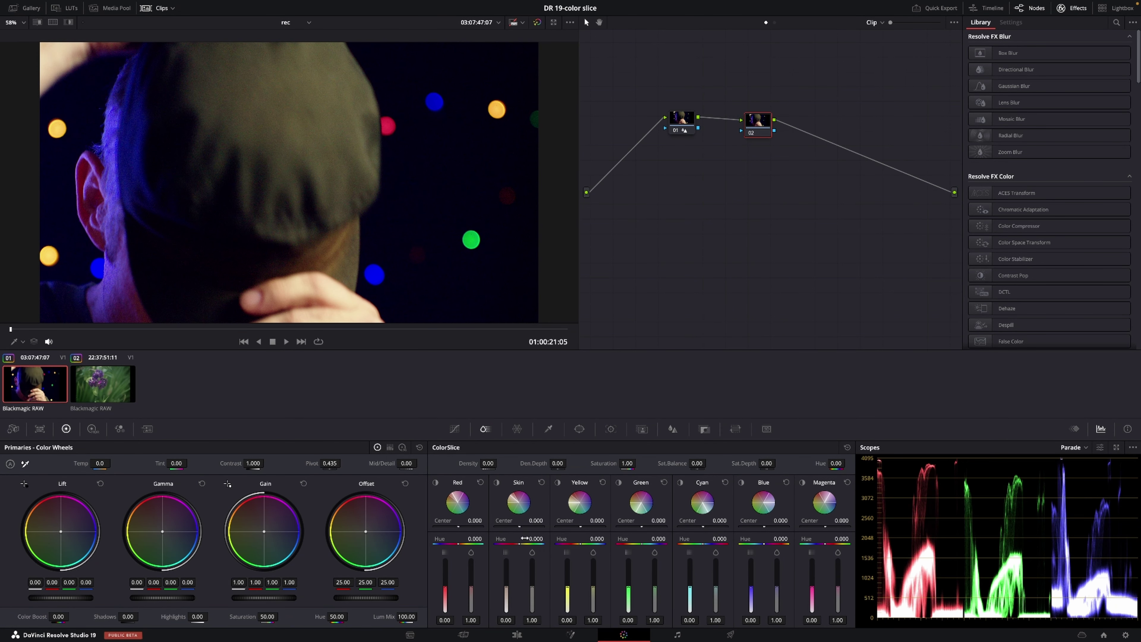
drag(11, 332, 320, 360)
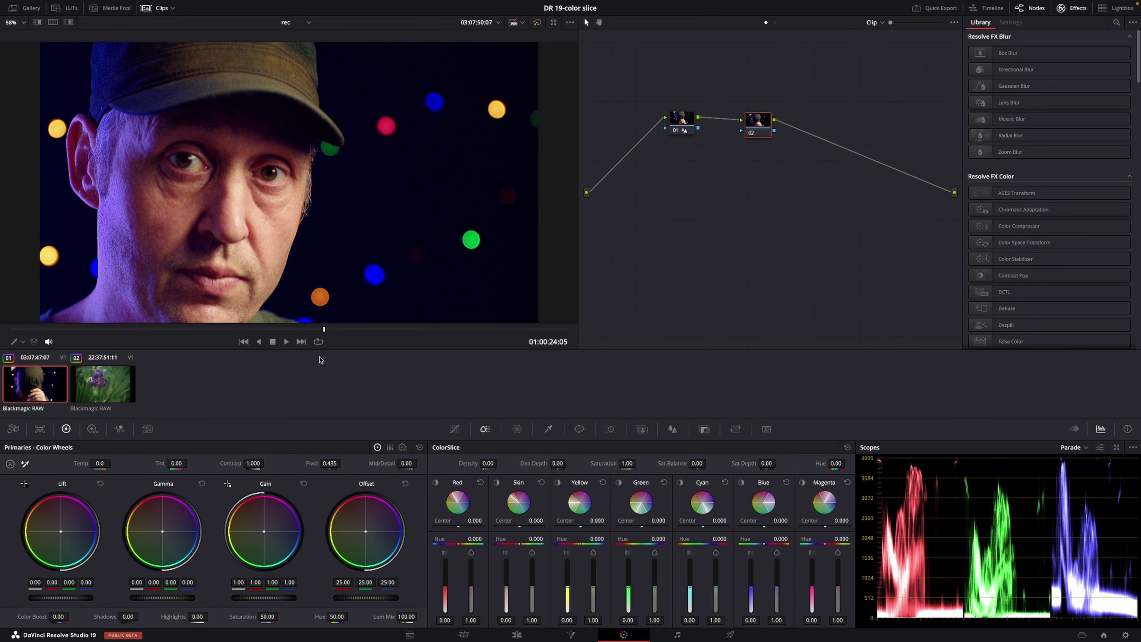
click(496, 483)
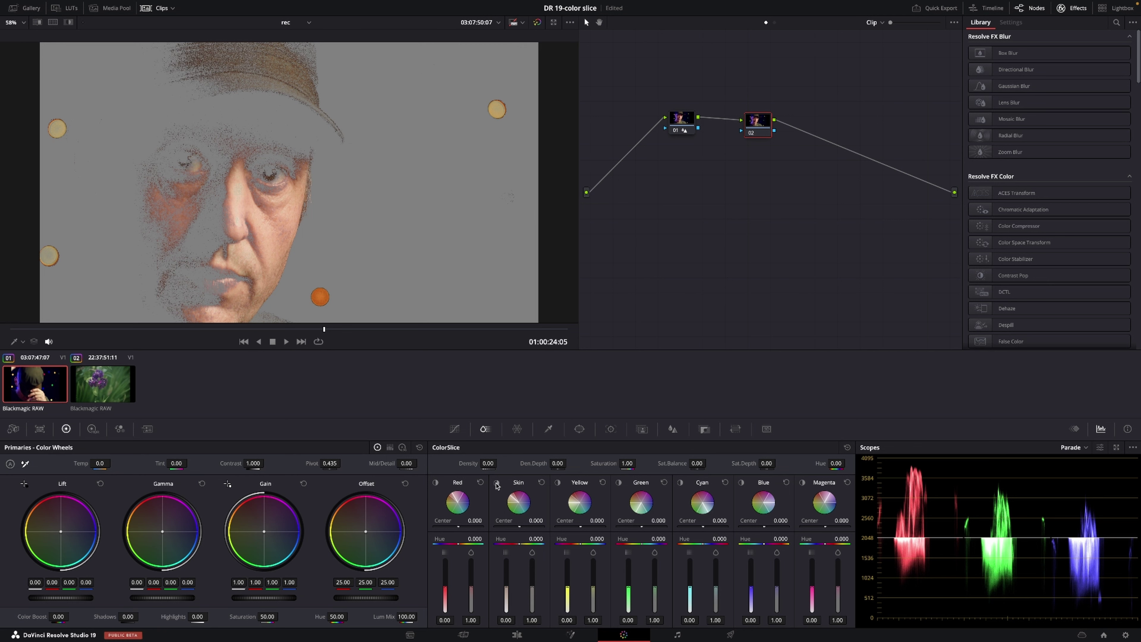
click(497, 483)
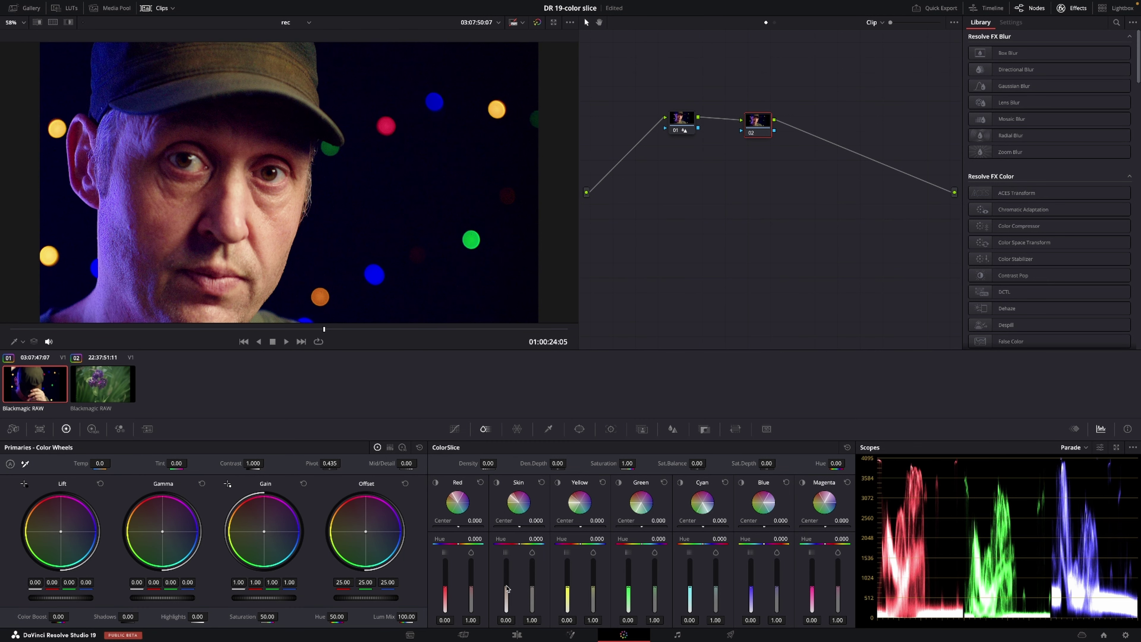
drag(506, 586, 506, 577)
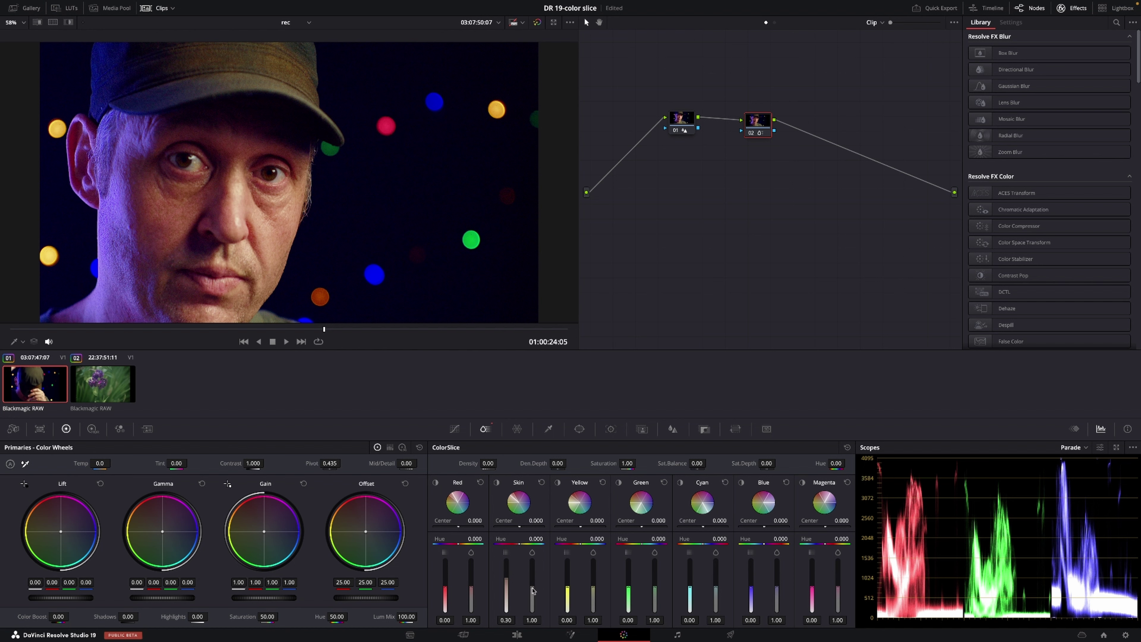
drag(532, 587, 532, 582)
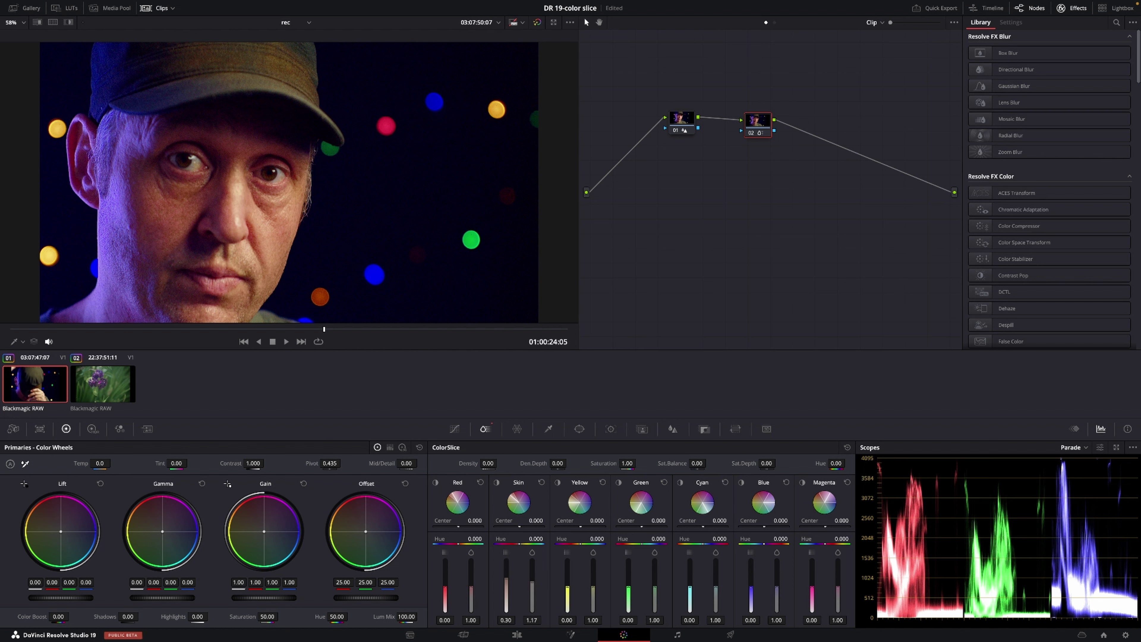
- Shift the Skin hue center to -0.026, raise Skin density to 0.69, then compare ungraded
click(497, 482)
click(497, 484)
drag(518, 526, 519, 525)
drag(506, 584, 506, 570)
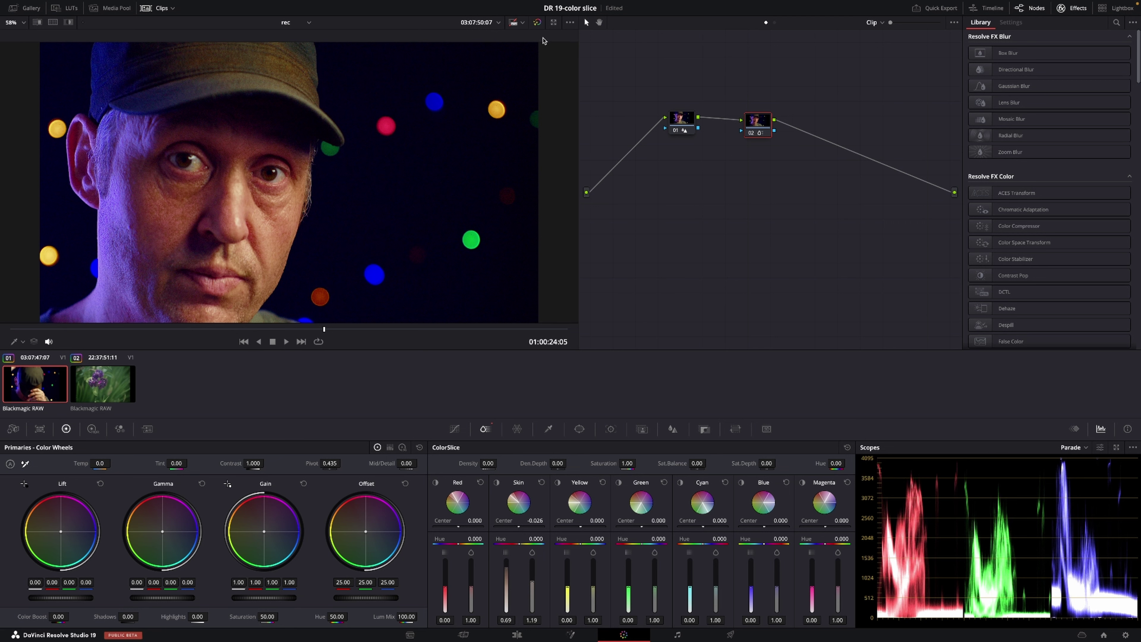
click(537, 22)
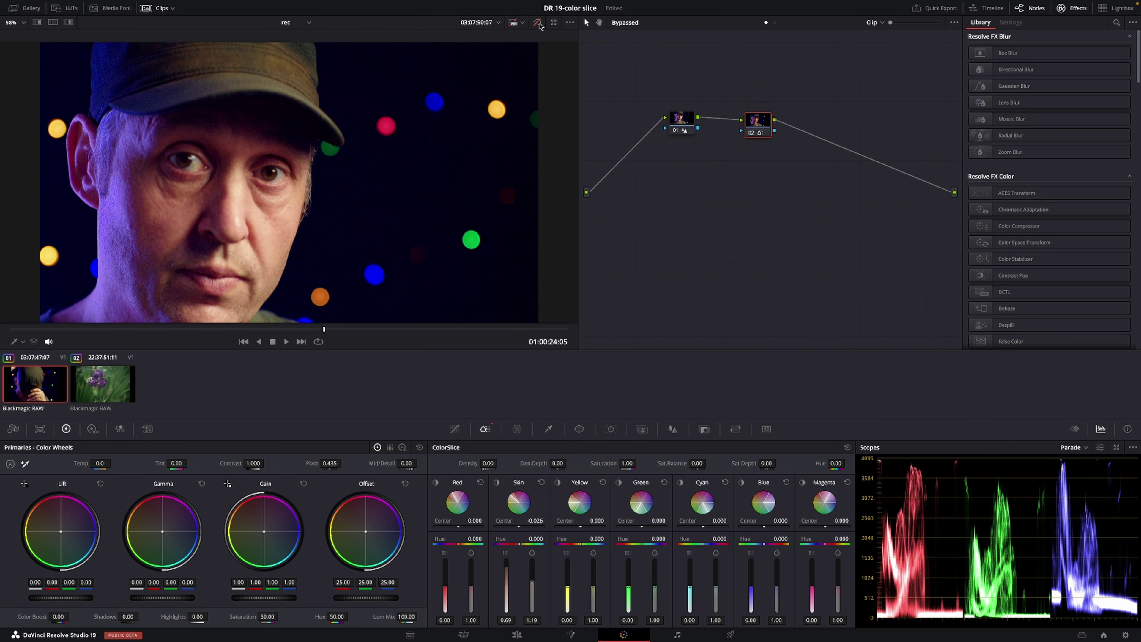
click(537, 23)
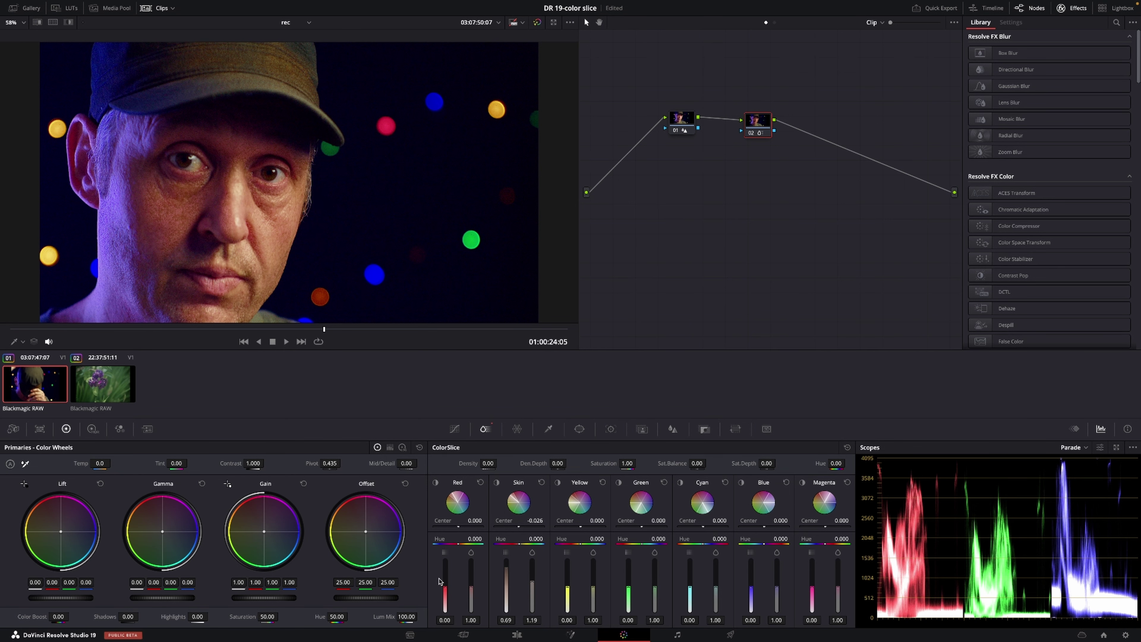
- Preview the portrait's reds and set the Red slice to -0.15 and 0.82
click(435, 483)
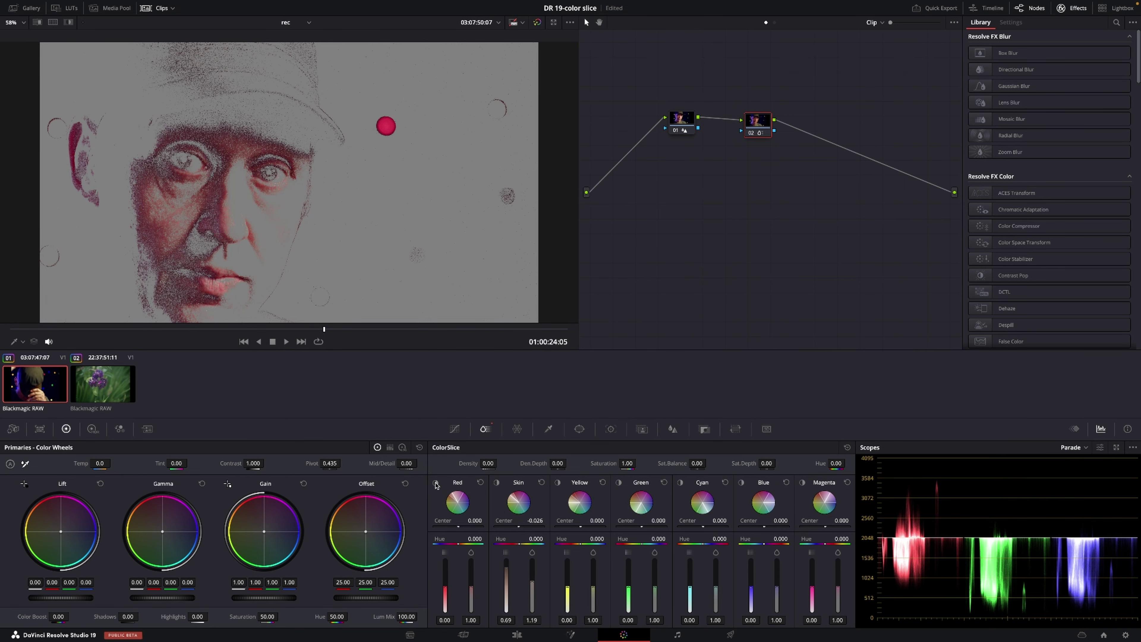
click(435, 483)
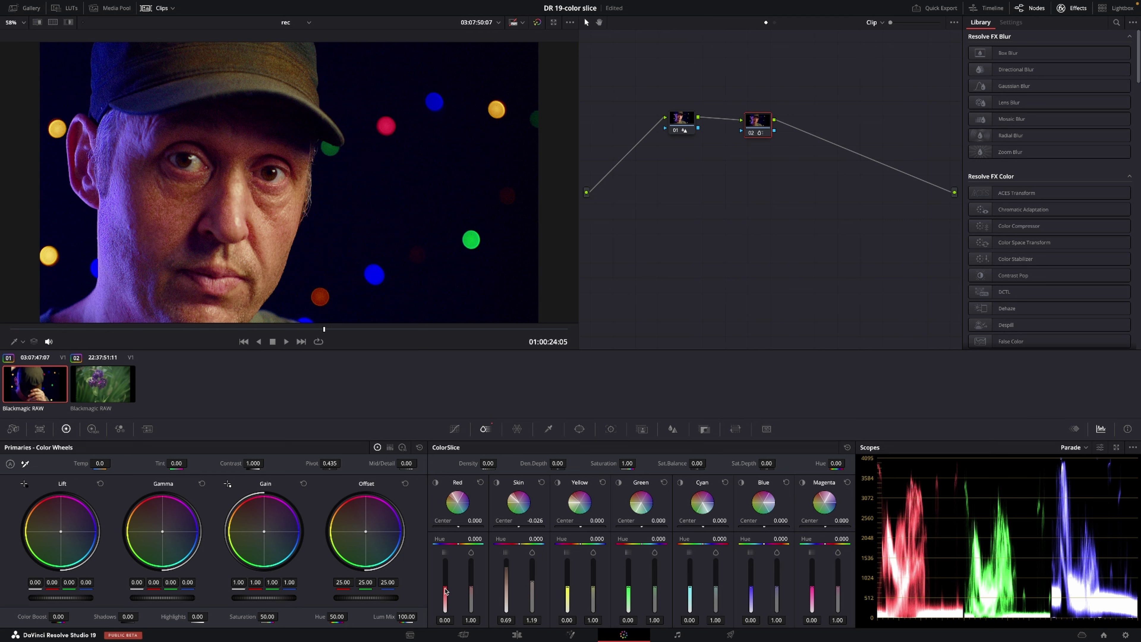
drag(445, 586, 445, 588)
drag(471, 590, 471, 597)
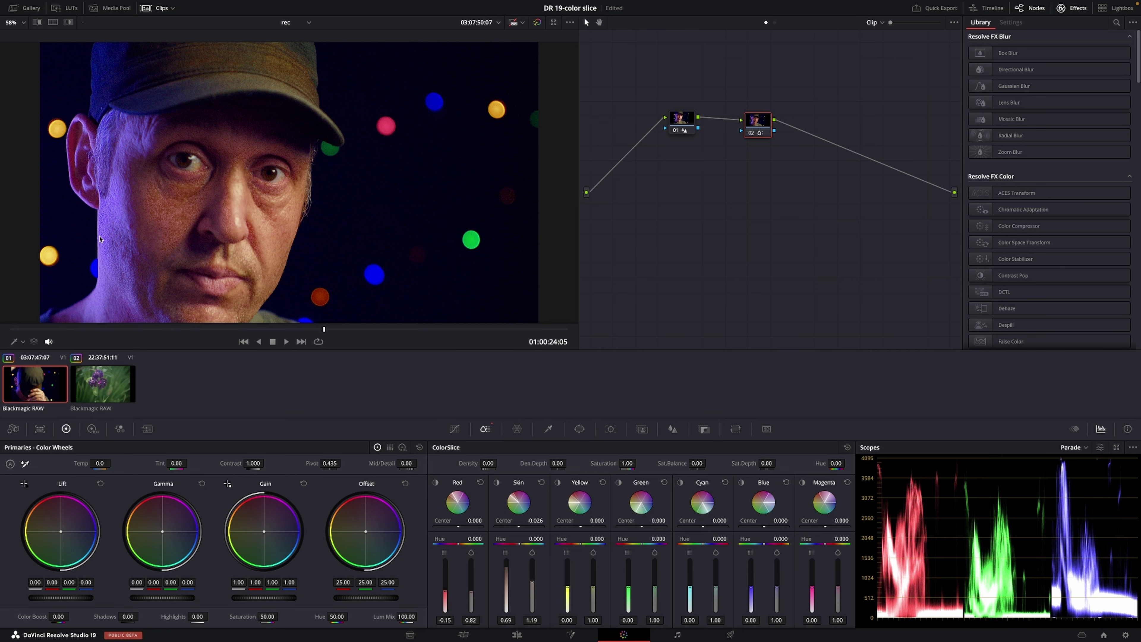
- Preview the magenta range and set the Magenta slice to density 0.52 and saturation 1.36
click(802, 483)
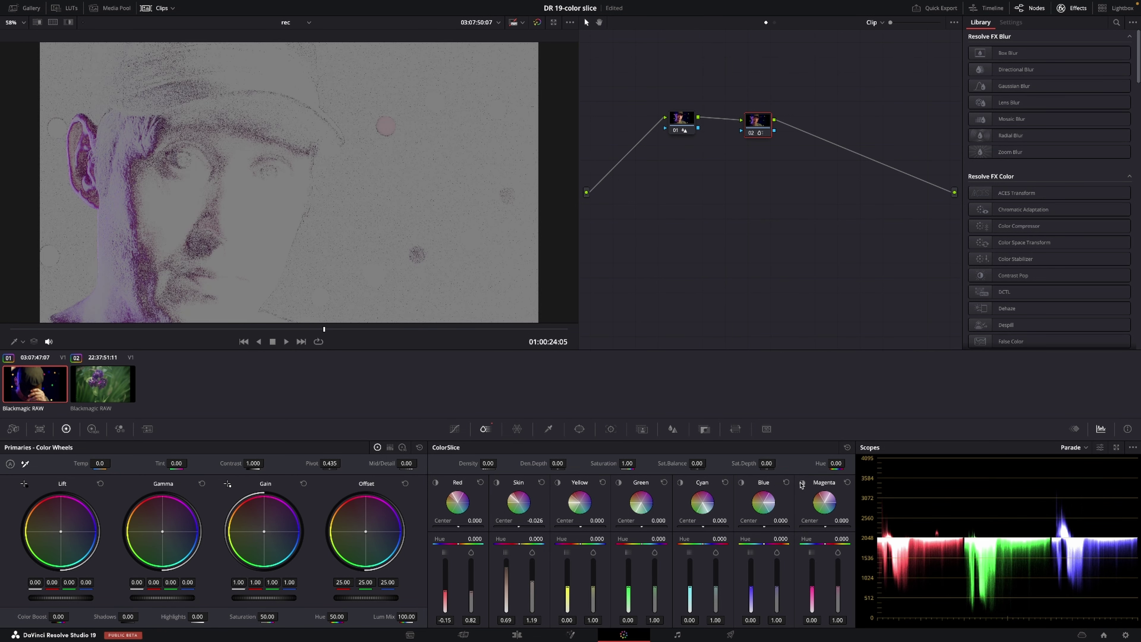
click(802, 483)
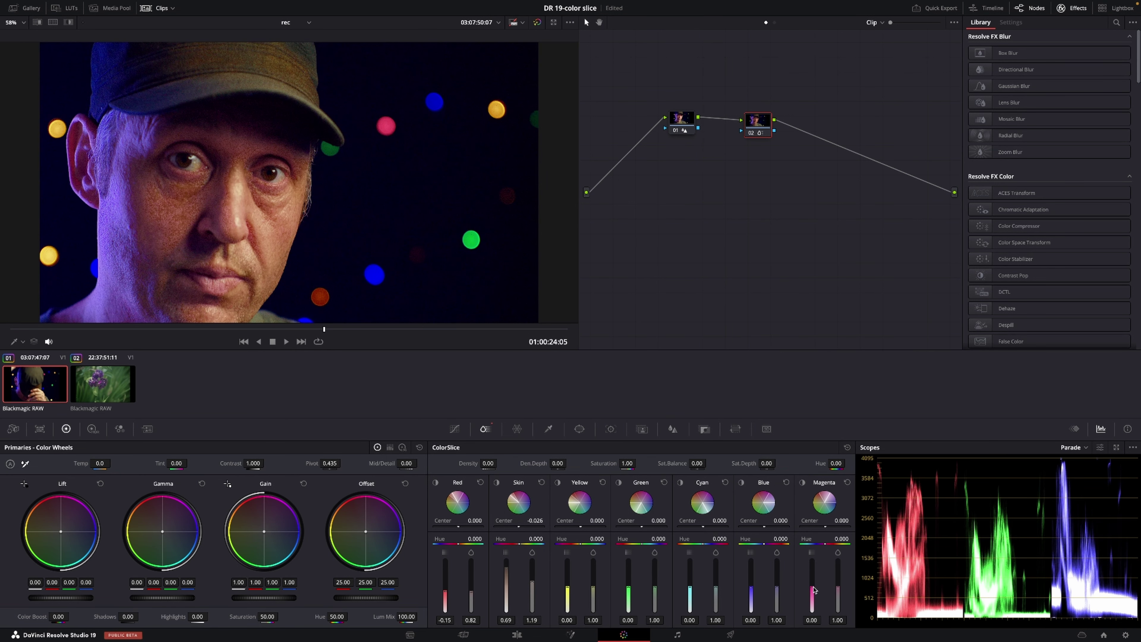
drag(811, 598, 811, 570)
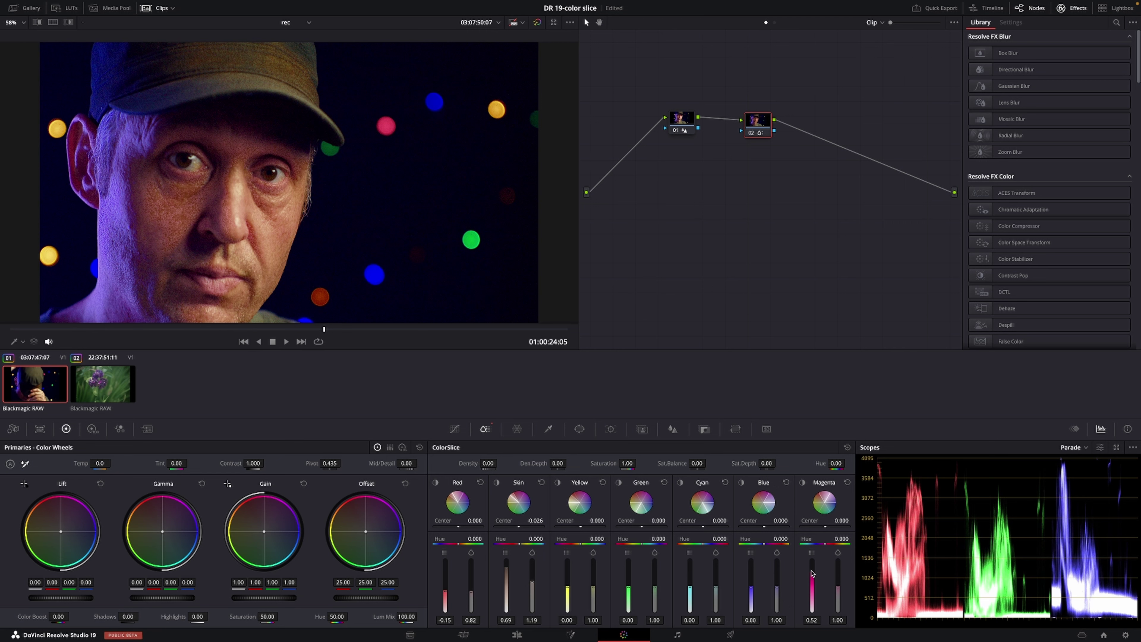
drag(838, 585, 838, 580)
scroll(451, 218, down, 3)
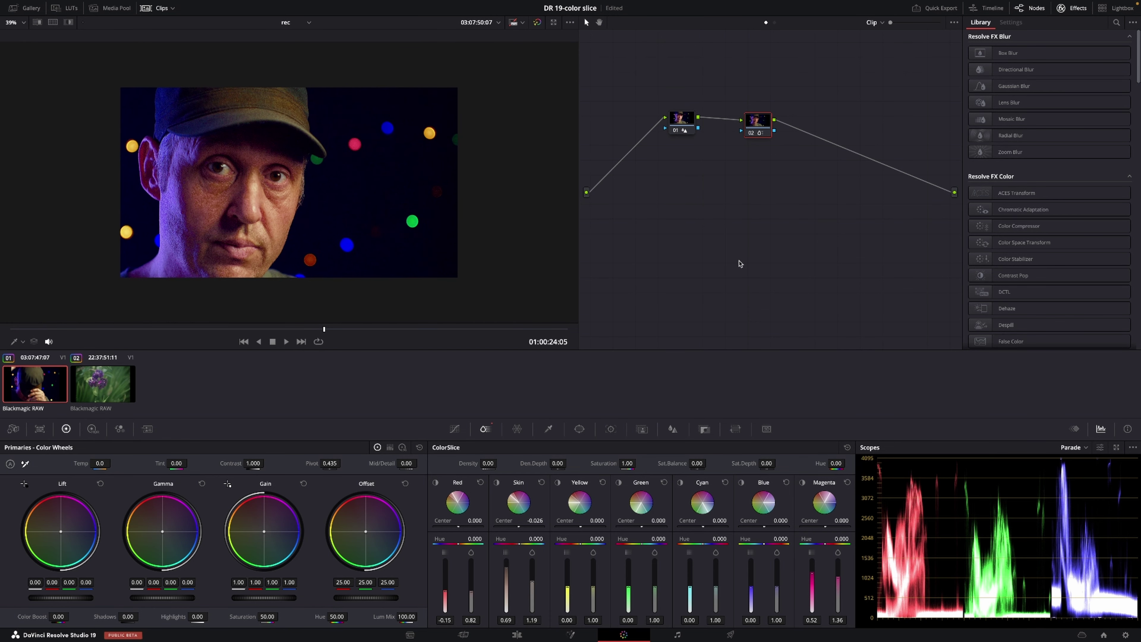
- Compare graded versus ungraded, ease Skin density back to 0.31, and preview the blue range
click(537, 23)
click(537, 22)
click(538, 23)
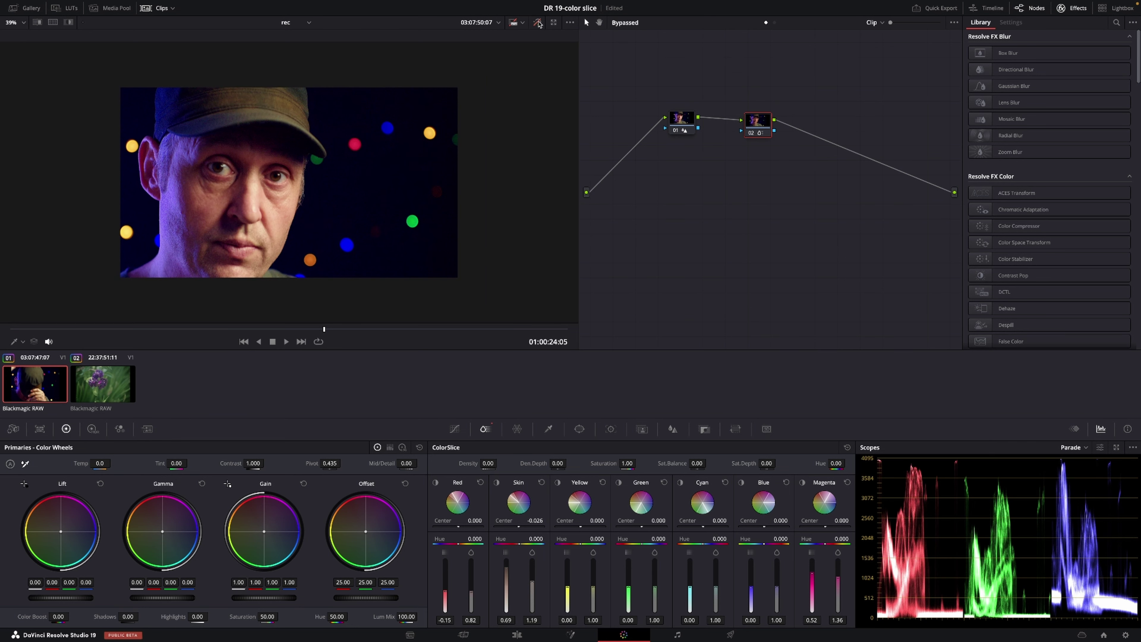
click(537, 22)
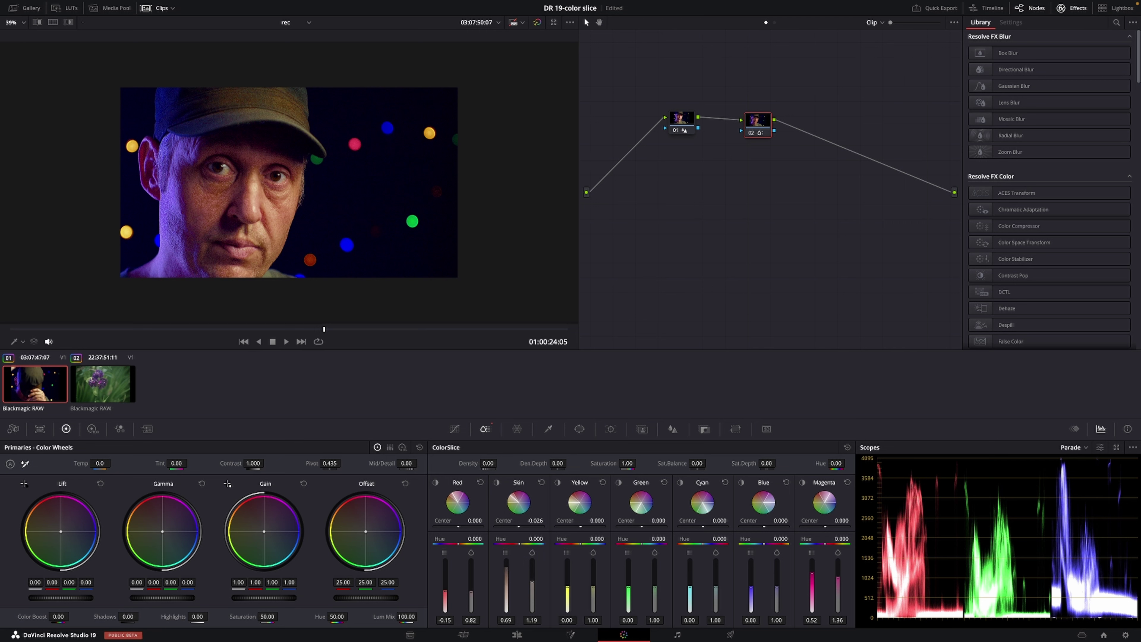
drag(505, 580, 505, 583)
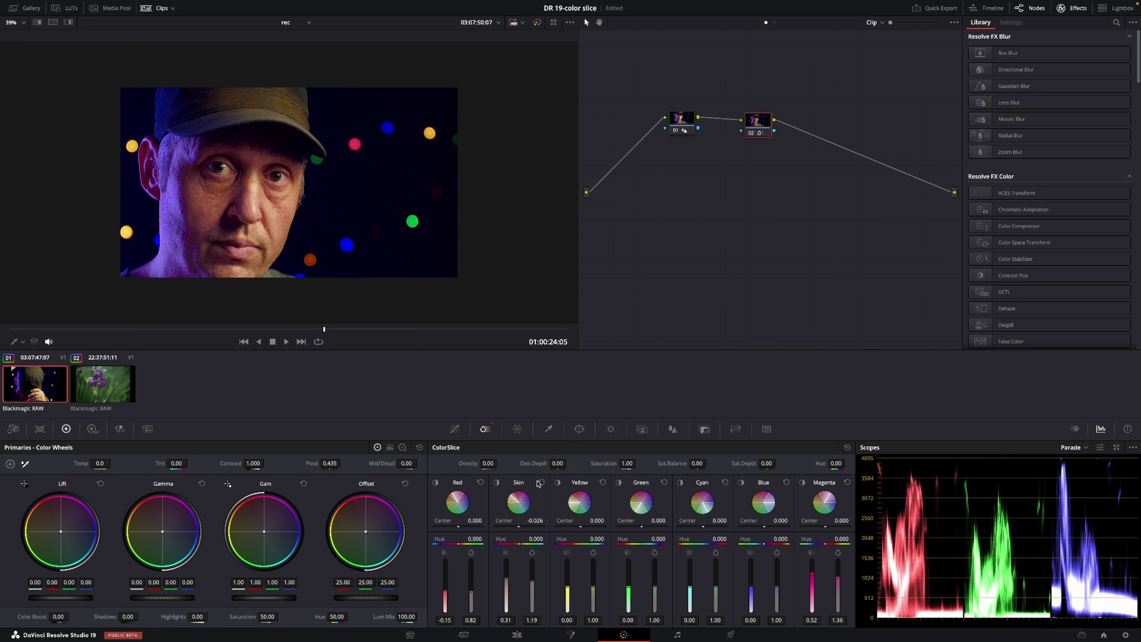
click(741, 482)
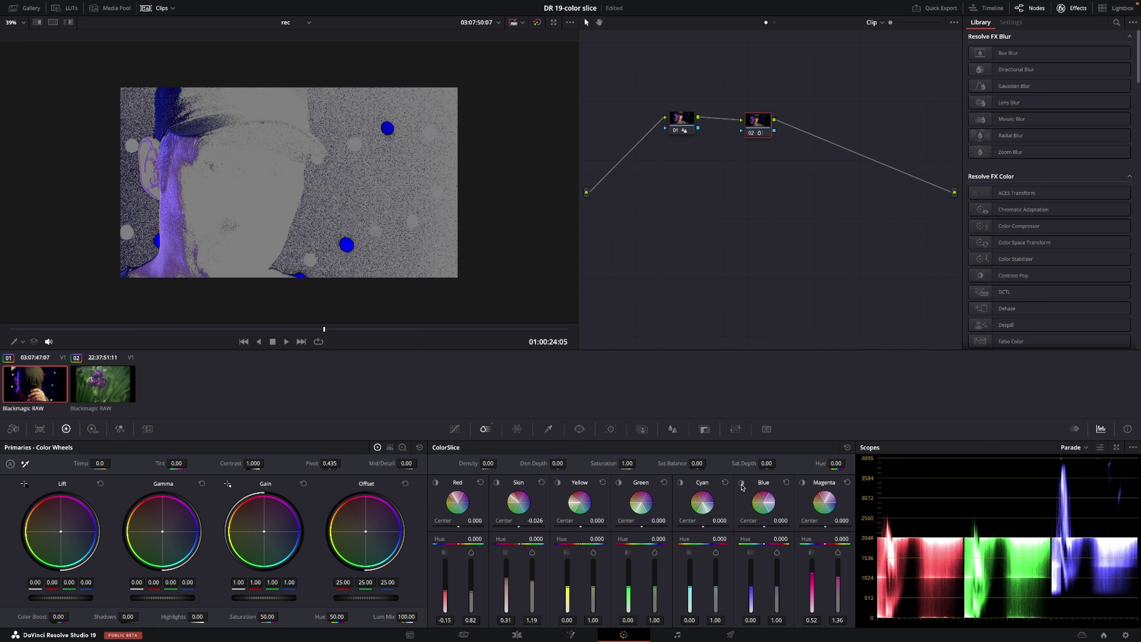
click(742, 484)
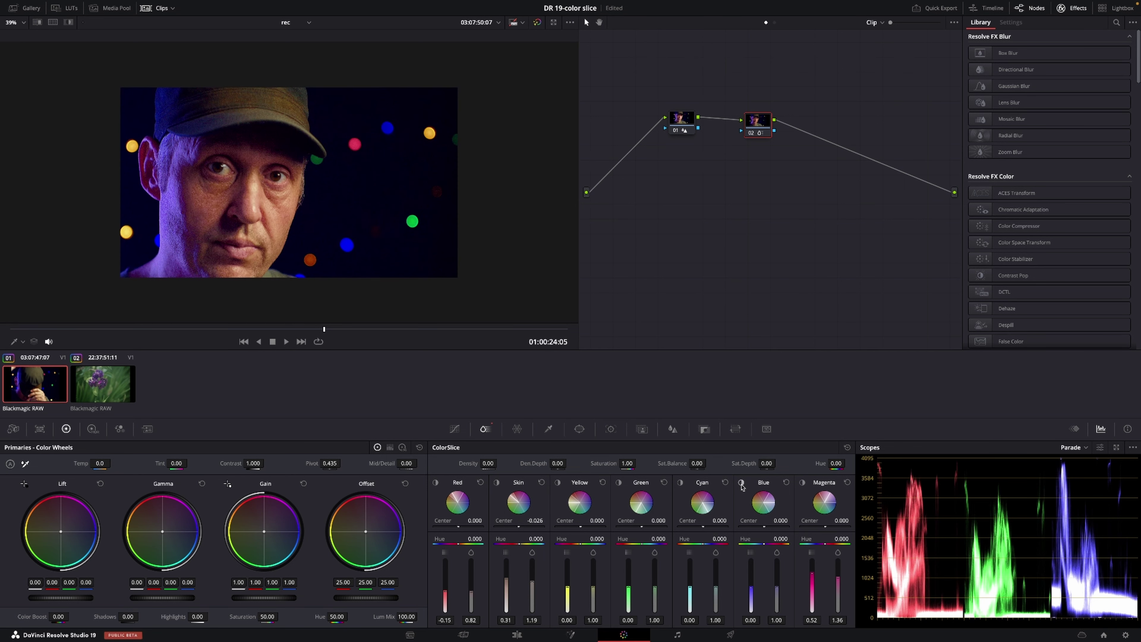